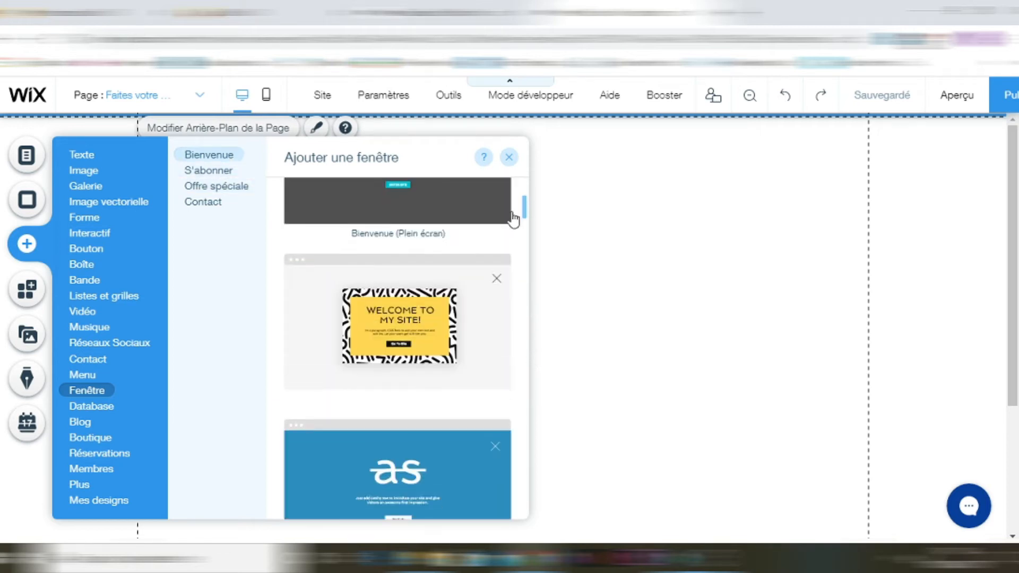
- Add the yellow "WELCOME TO MY SITE!" welcome popup with the black-and-white patterned border and select its surrounding overlay
click(391, 350)
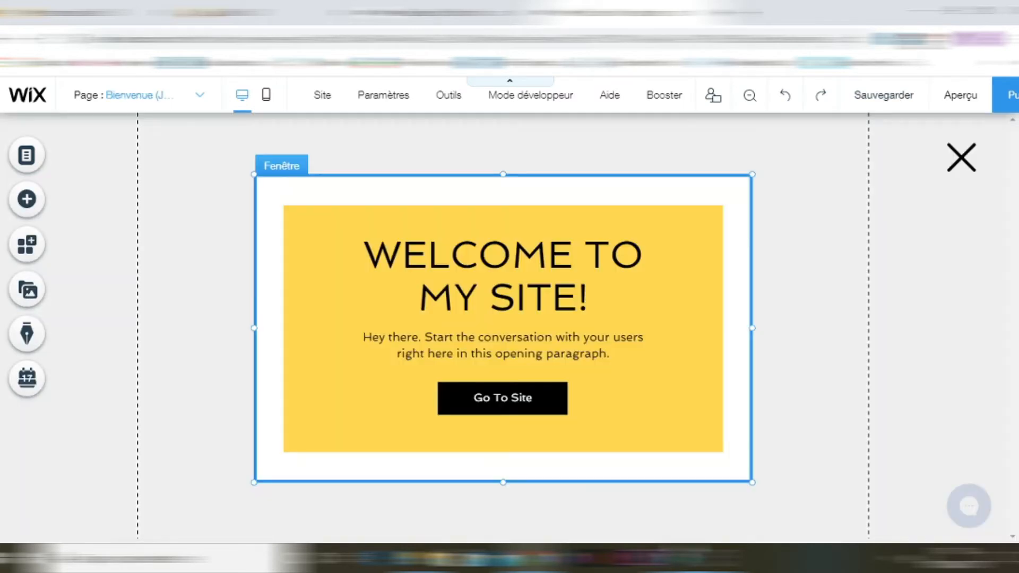
mouse_move(713, 557)
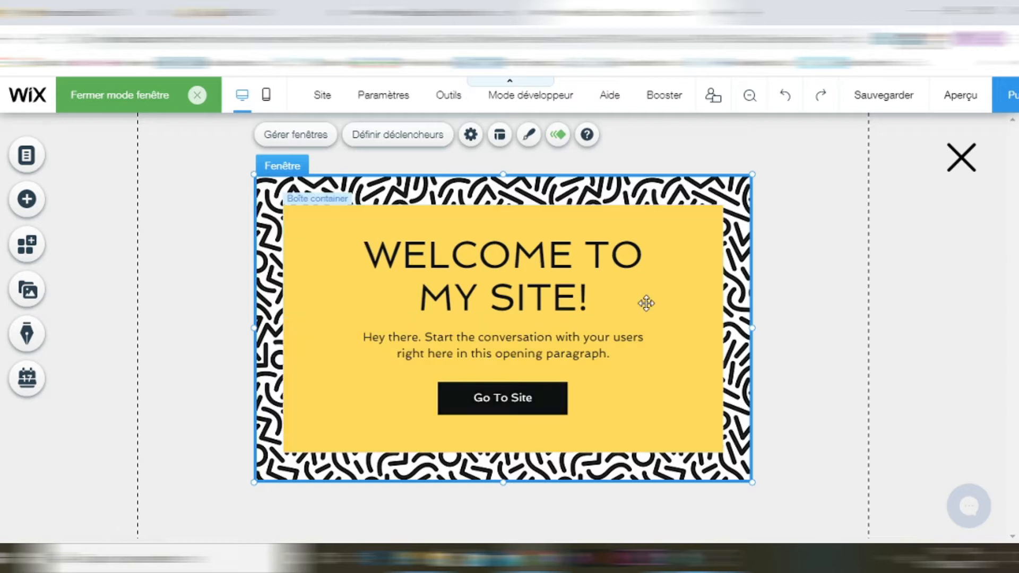
click(852, 378)
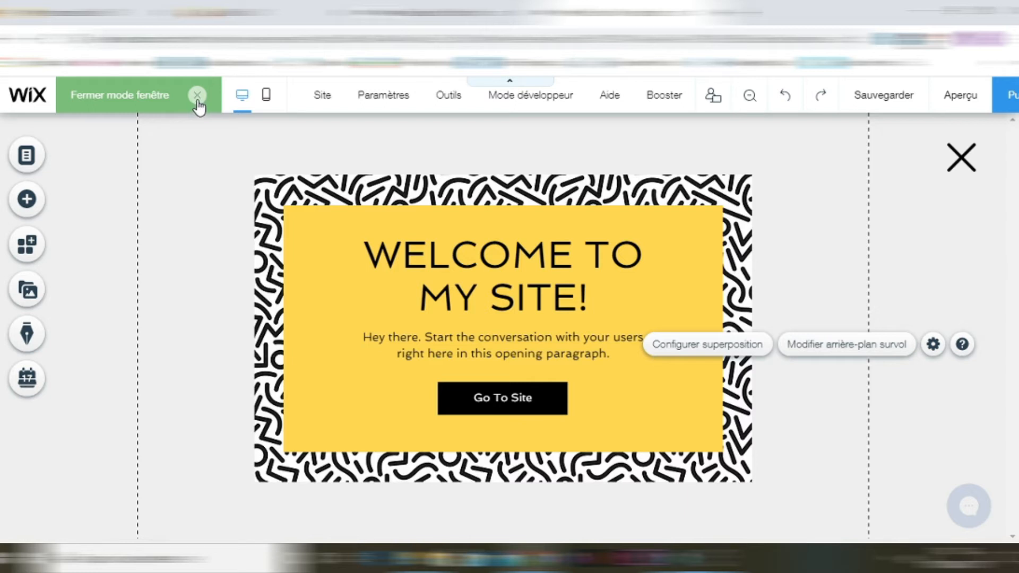
- Clear the template's title, paragraph, button and yellow container box from the popup
click(394, 269)
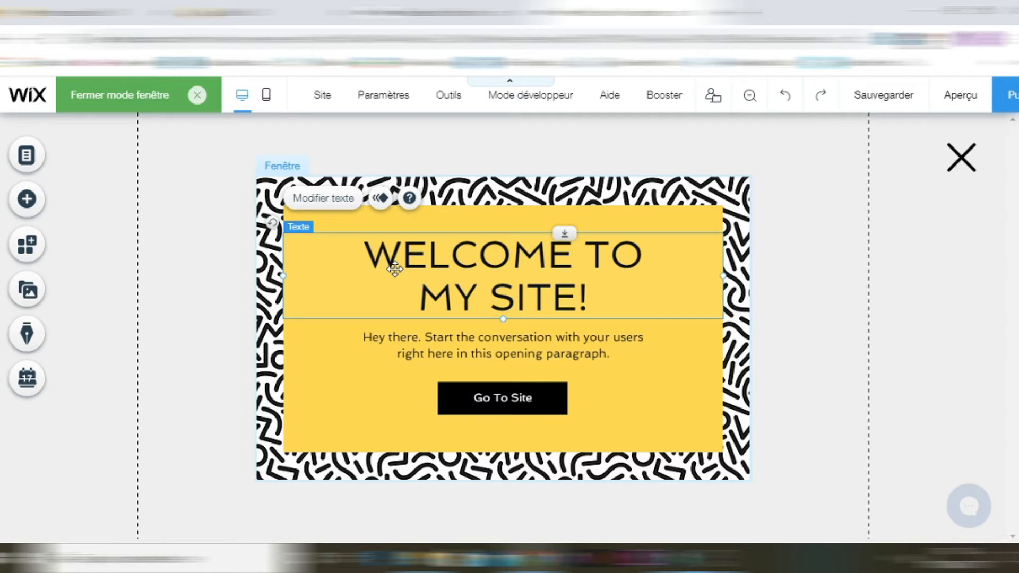
click(518, 423)
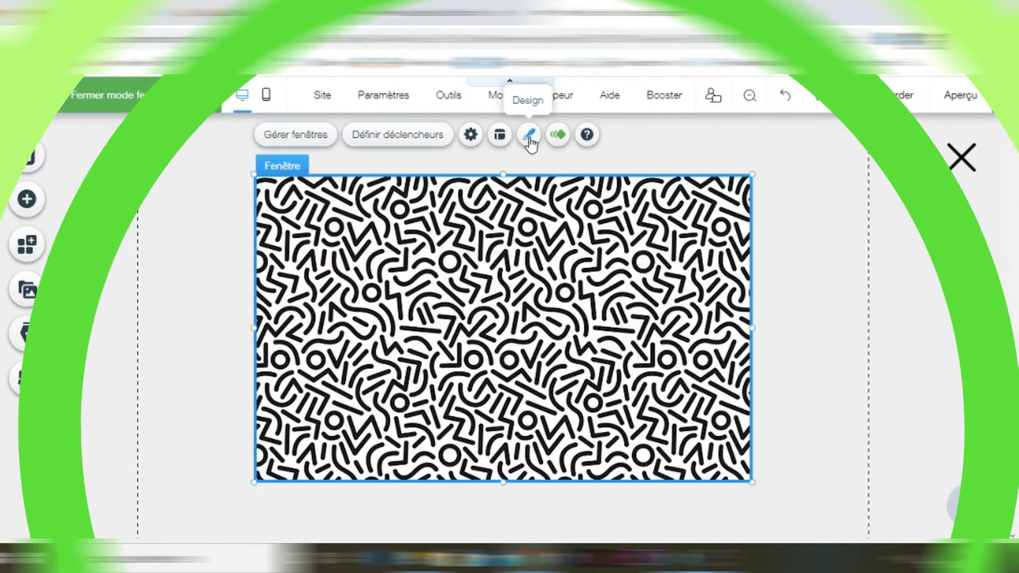
- Open the popup's background image chooser and filter the "Photos et vidéos Wix" collection by Motifs
click(529, 135)
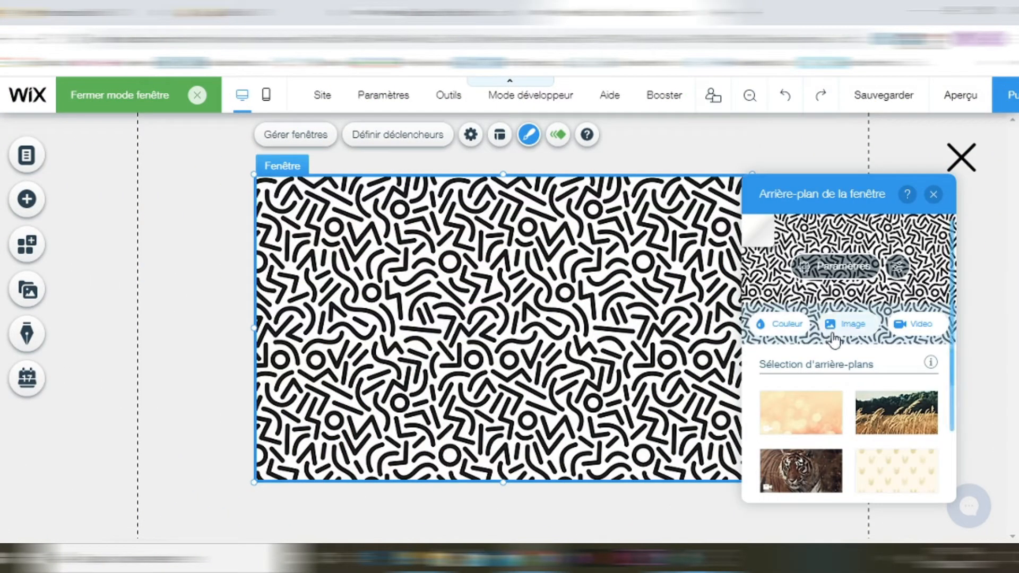
click(850, 325)
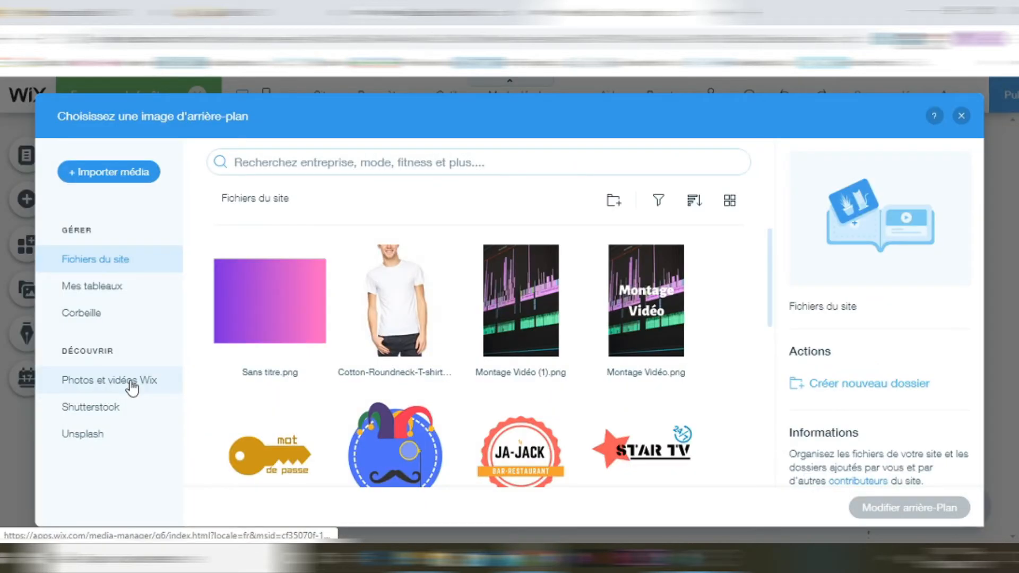
click(133, 386)
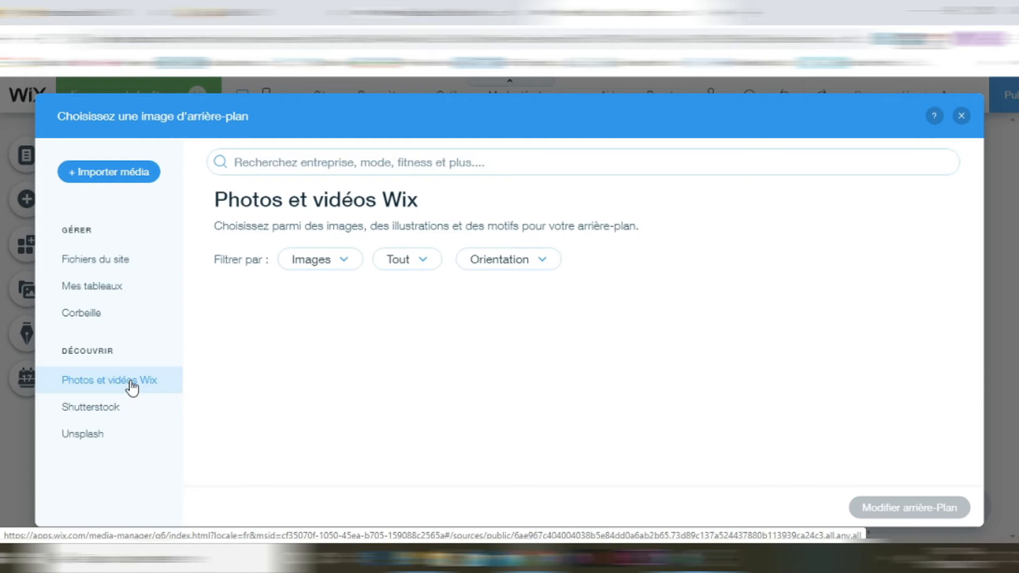
click(336, 268)
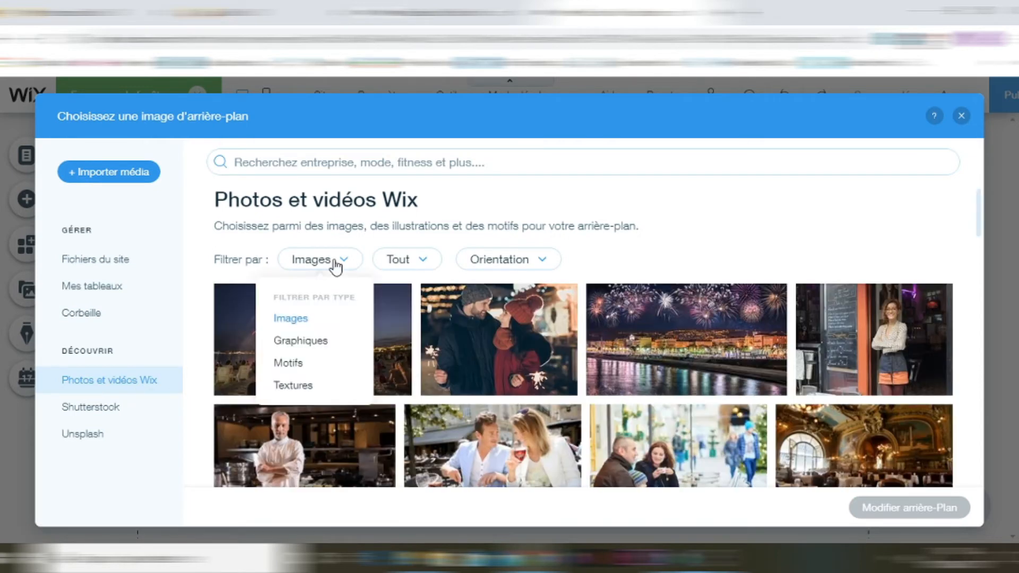
click(293, 364)
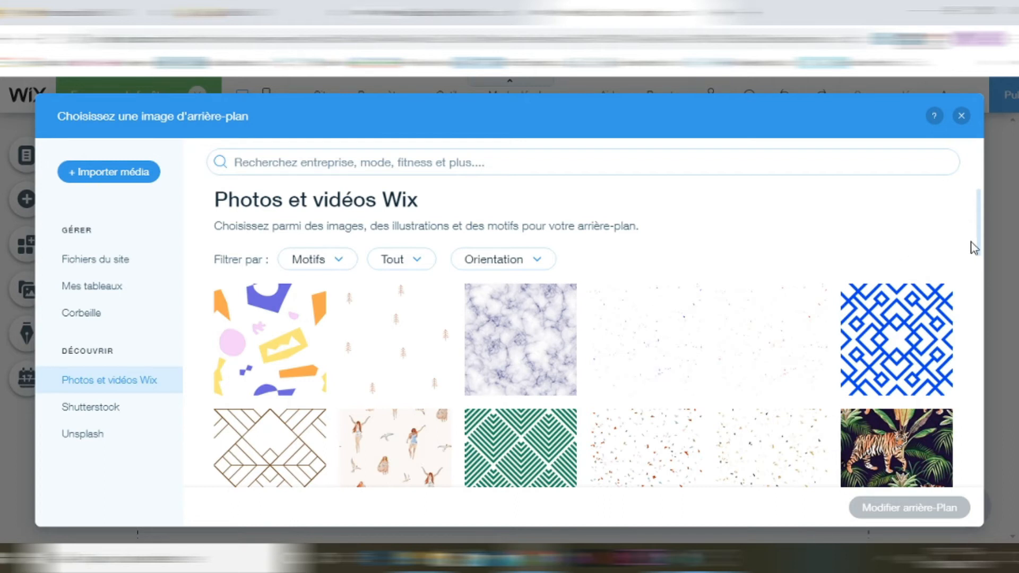
- Set the brown-lined geometric "carrés" pattern as the popup's background
scroll(979, 253, down, 1)
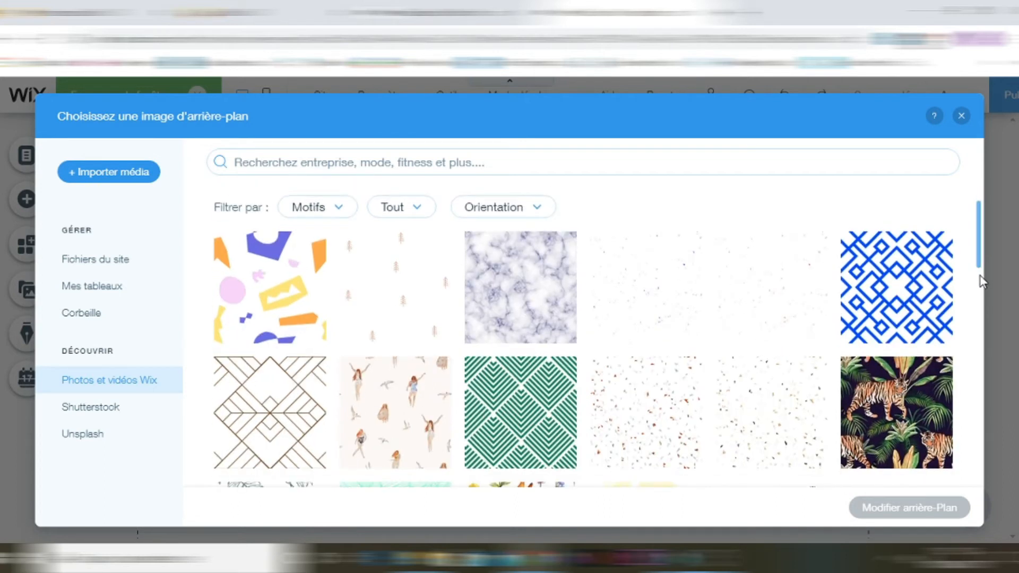
scroll(981, 282, down, 1)
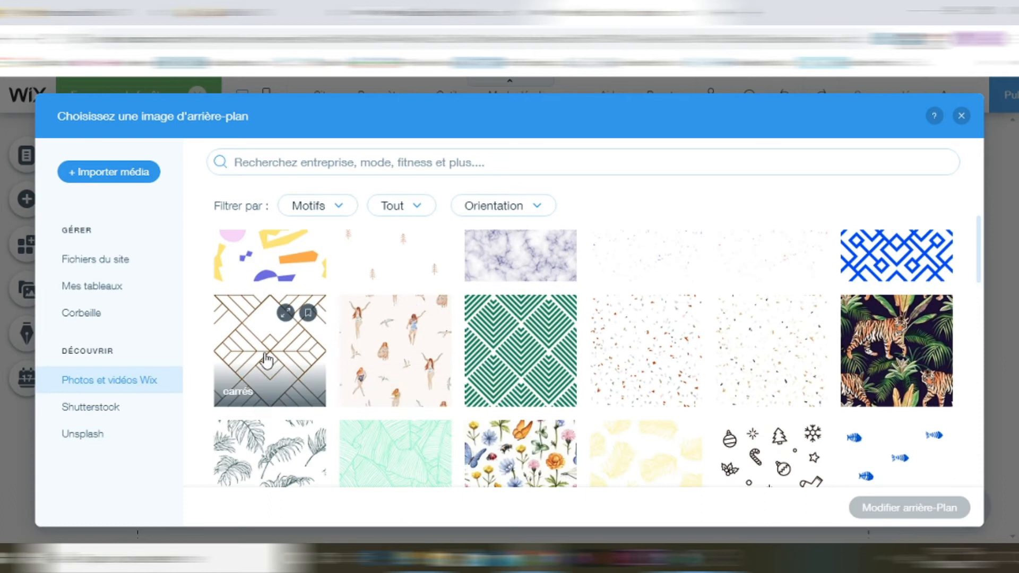
click(267, 361)
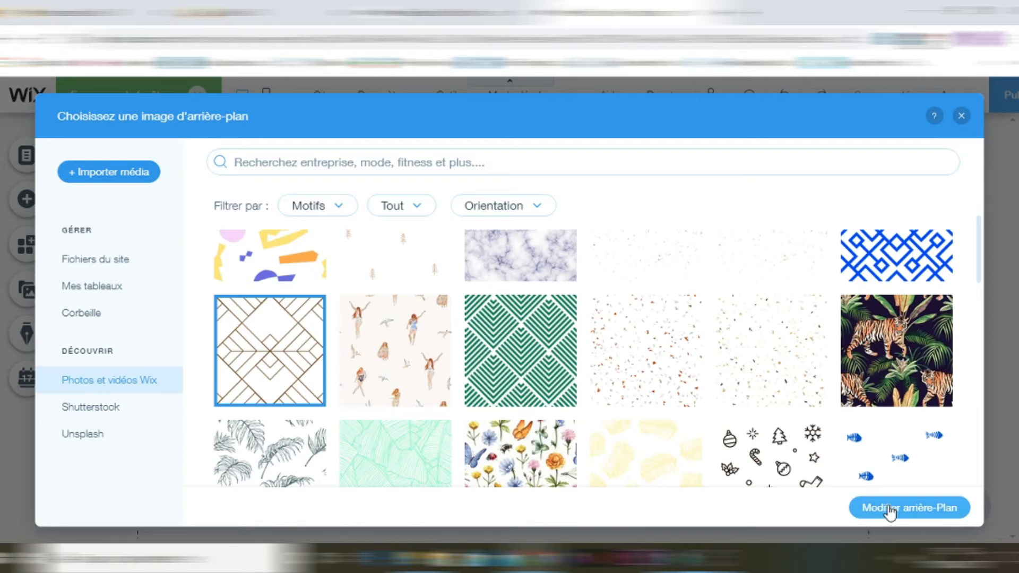
click(890, 508)
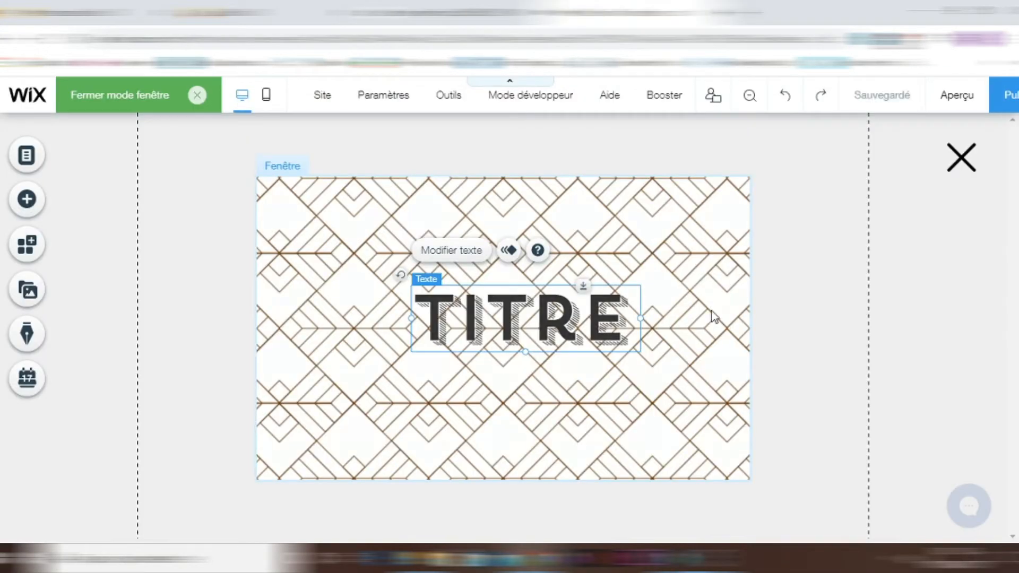
- Replace the popup's title text with "BIENVENUE" and fit it on one line across the upper part of the popup
click(454, 258)
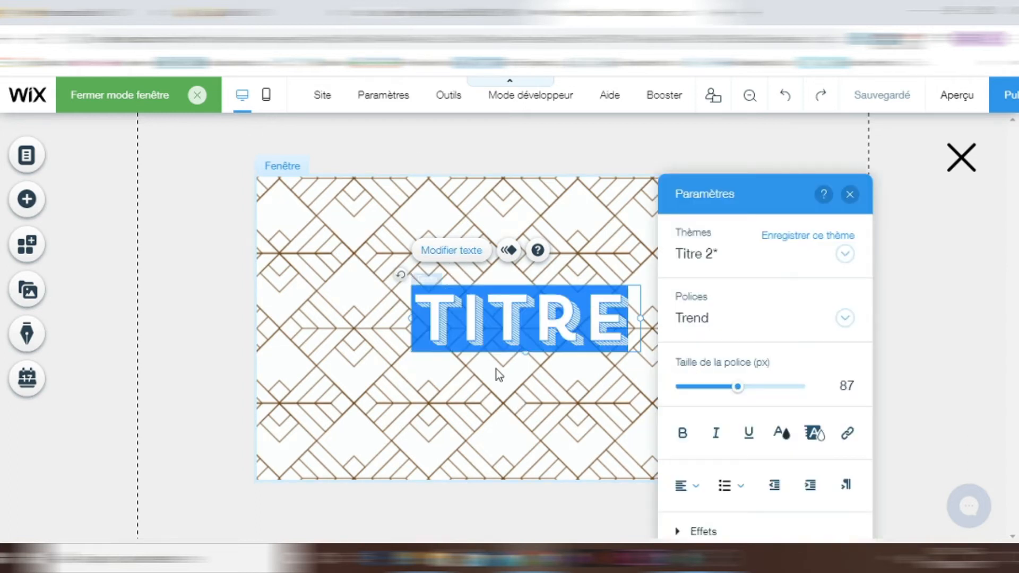
key(BackSpace)
text(B)
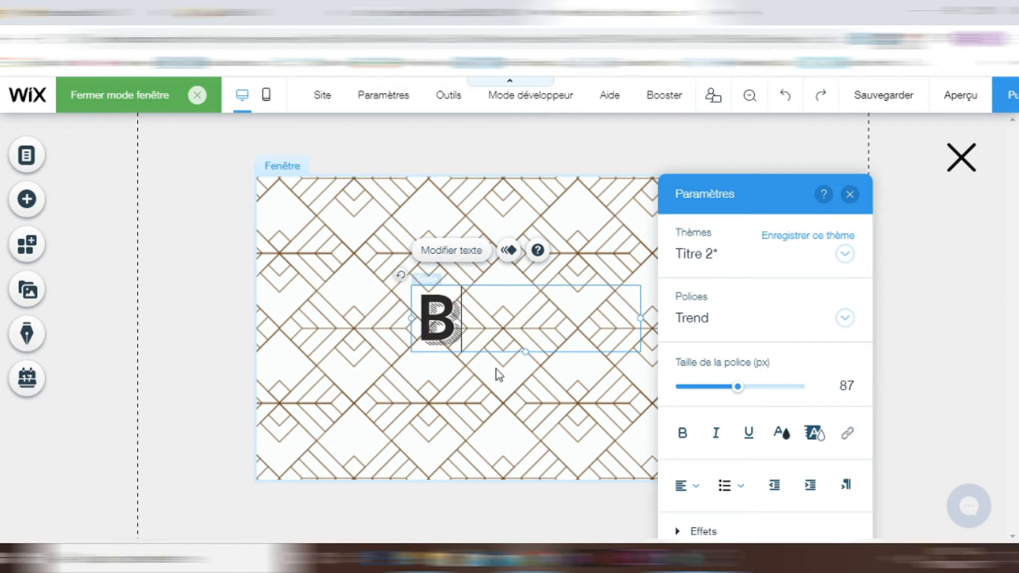
text(IENVE)
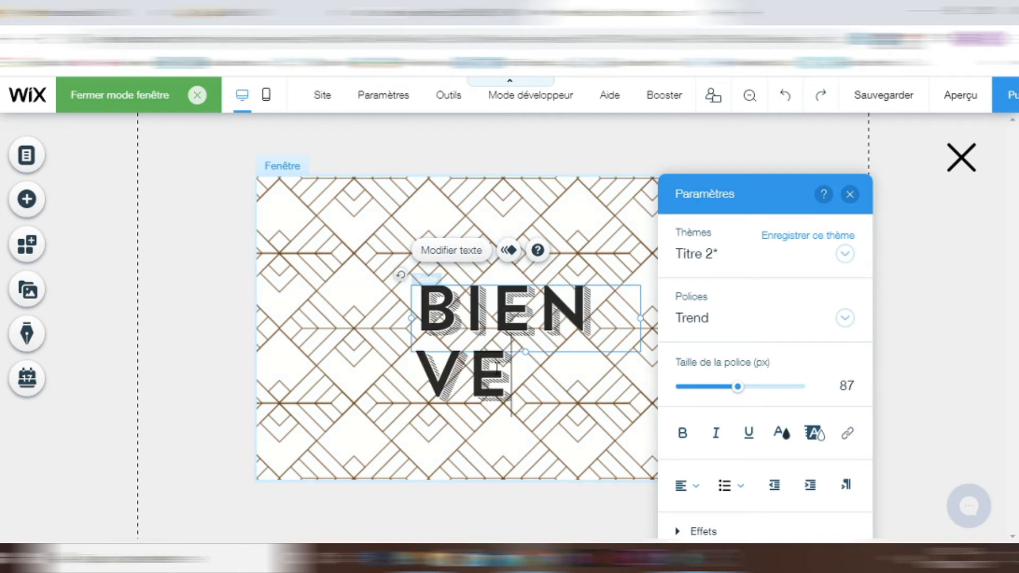
text(NUE)
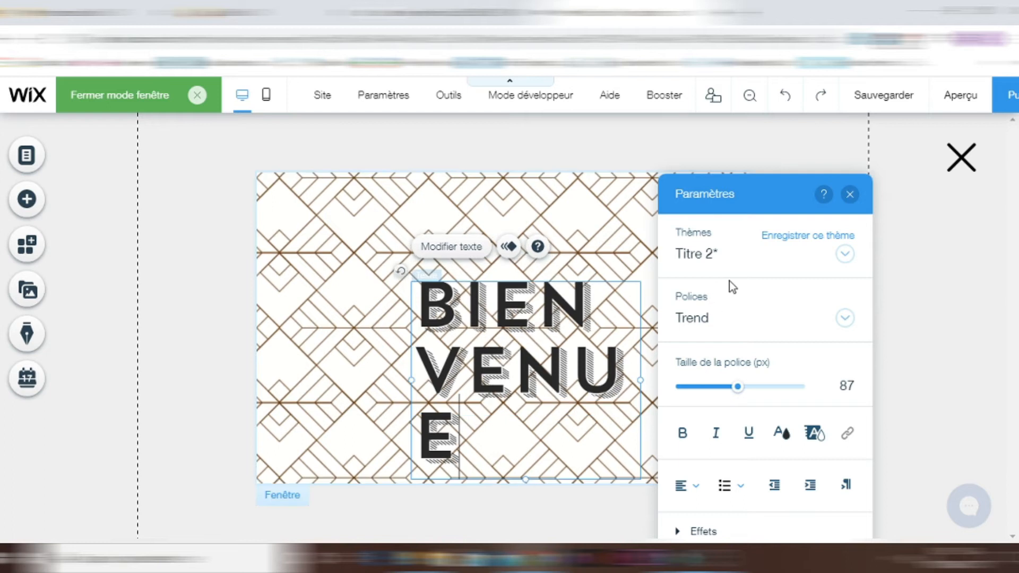
click(501, 335)
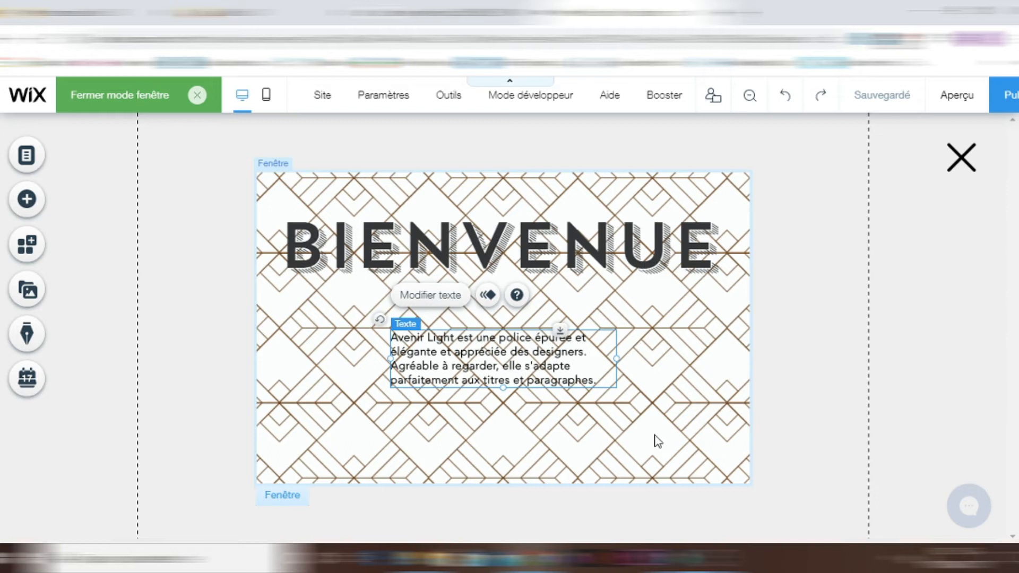
- Add a translucent yellow box behind the paragraph and change the paragraph to "Bienvenue sur notre site, nous sommes très contents de vous accueillir !"
click(24, 205)
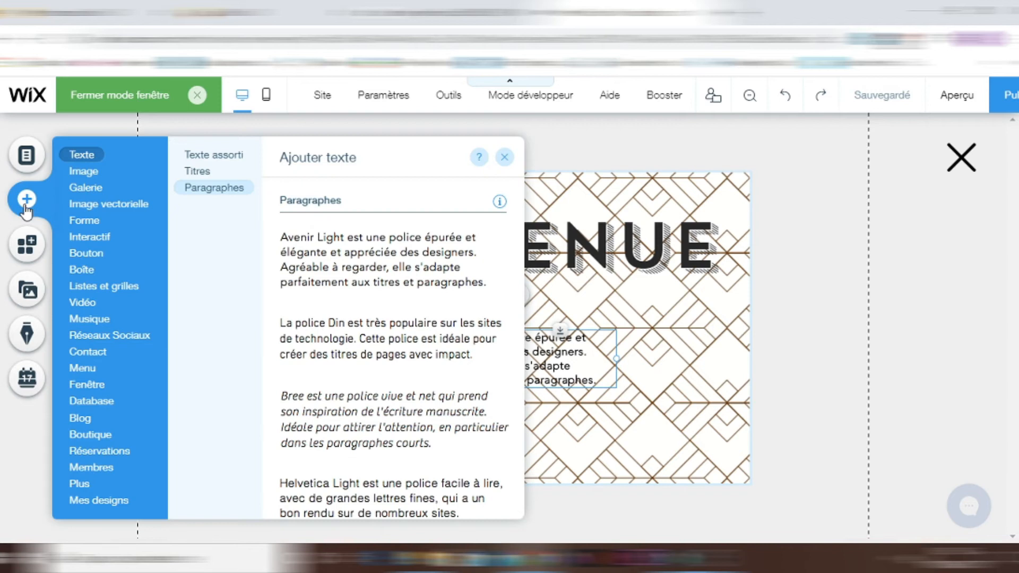
click(91, 269)
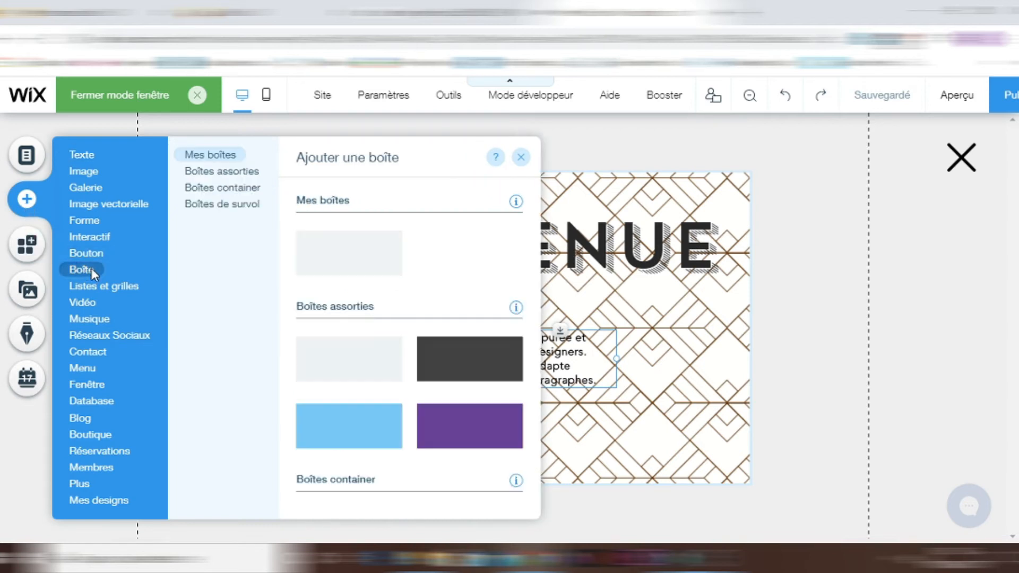
click(568, 482)
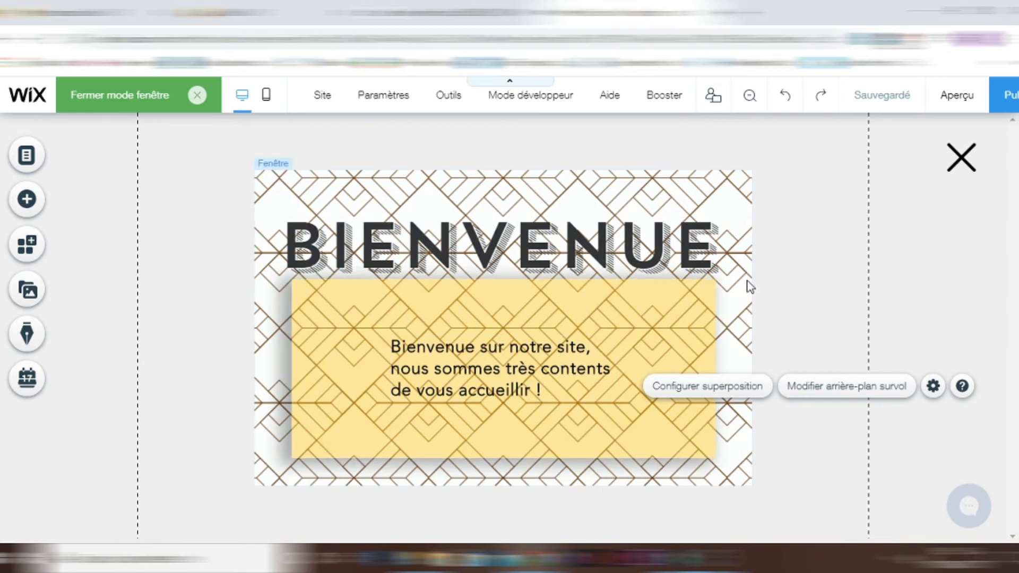
- Add a "super j'y vais !" button below the paragraph and link it to the HOME page, opening in the current window
click(27, 200)
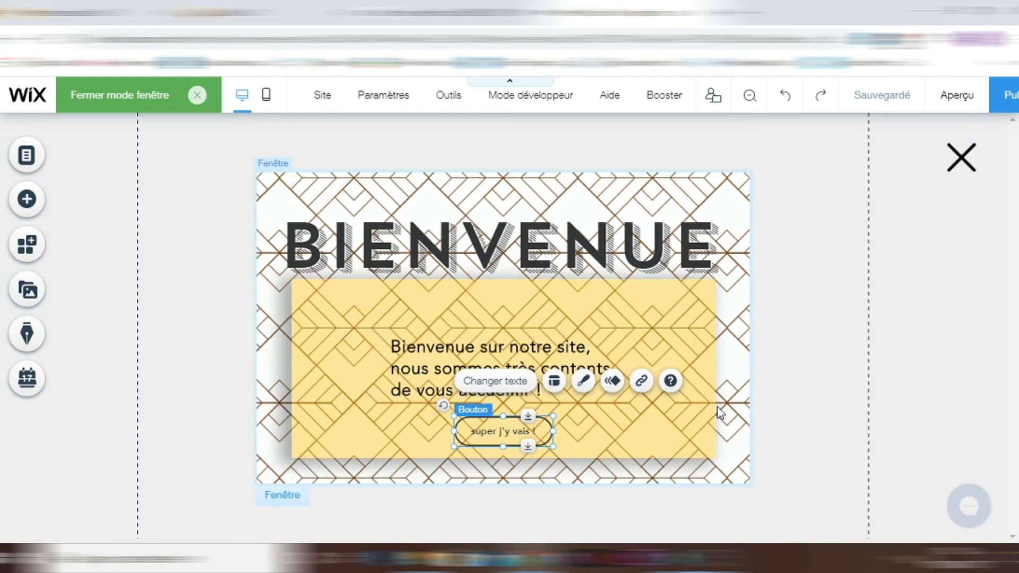
click(641, 381)
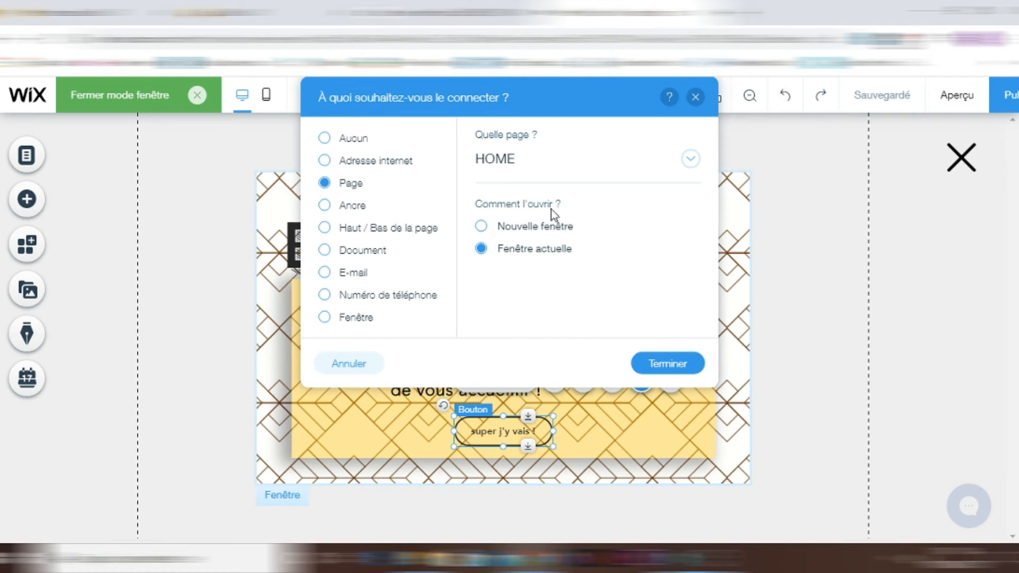
click(480, 227)
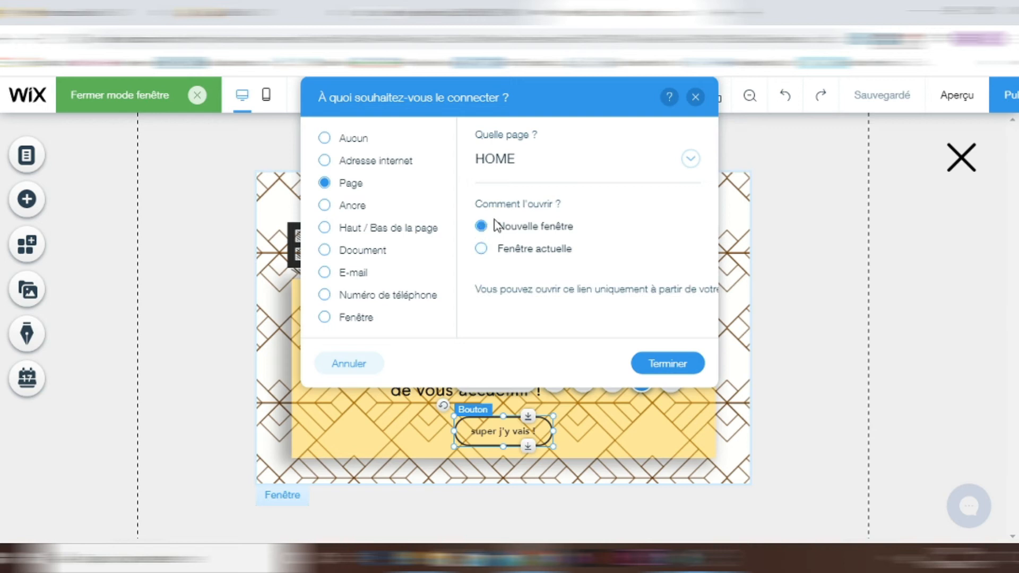
click(482, 248)
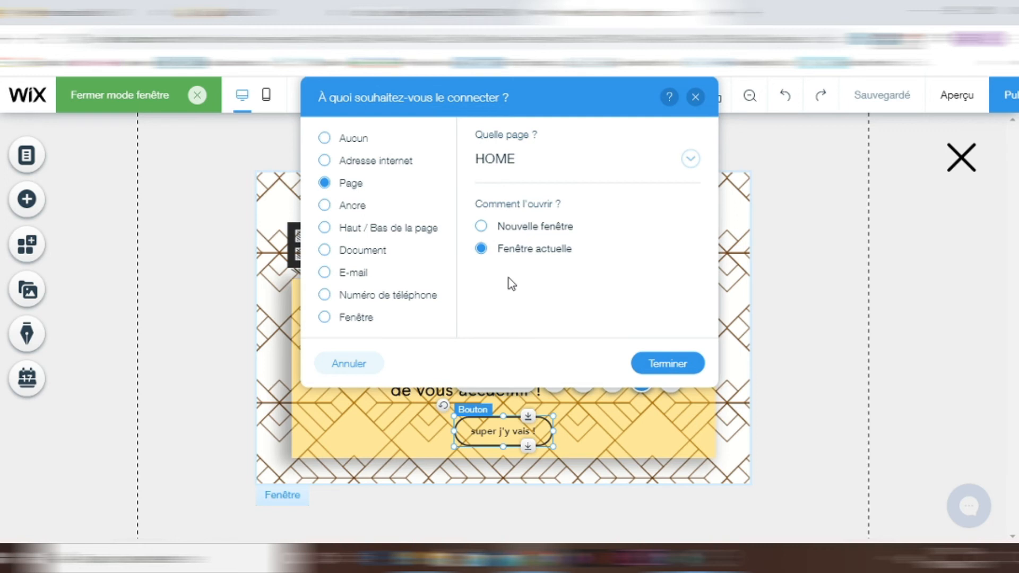
click(674, 366)
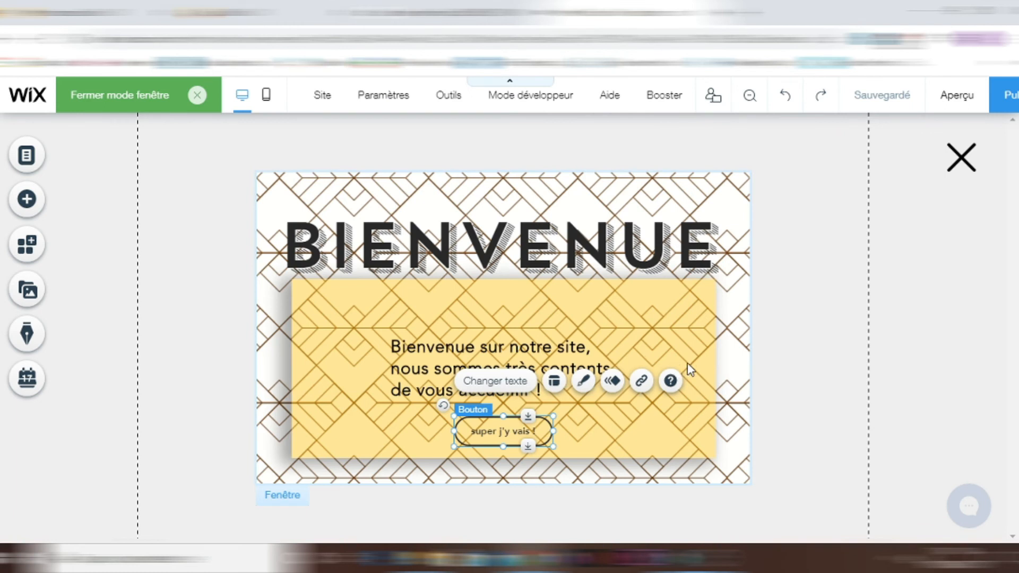
- Review the popup's settings for automatic display, target pages, delay and closing options
click(676, 265)
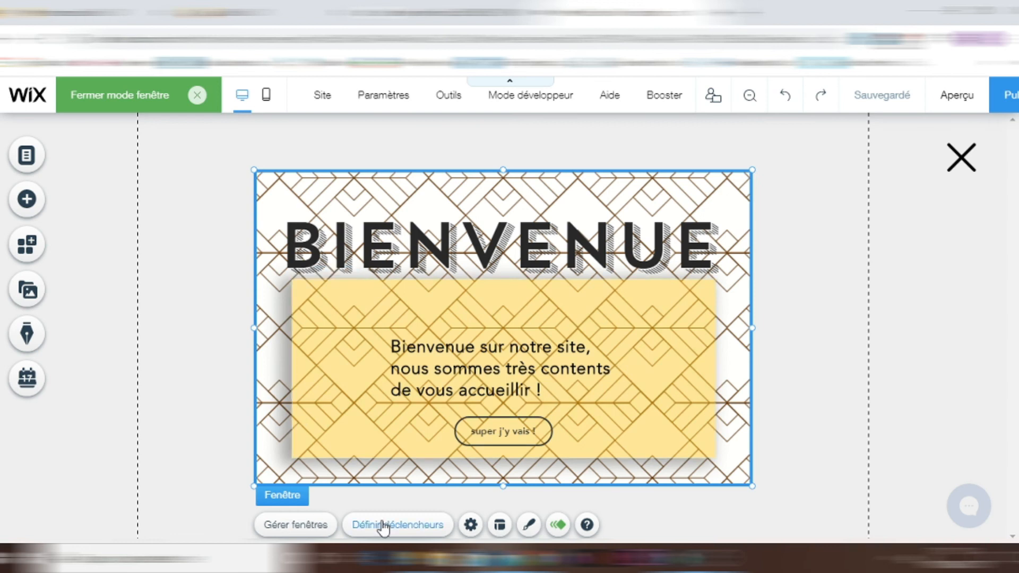
click(470, 524)
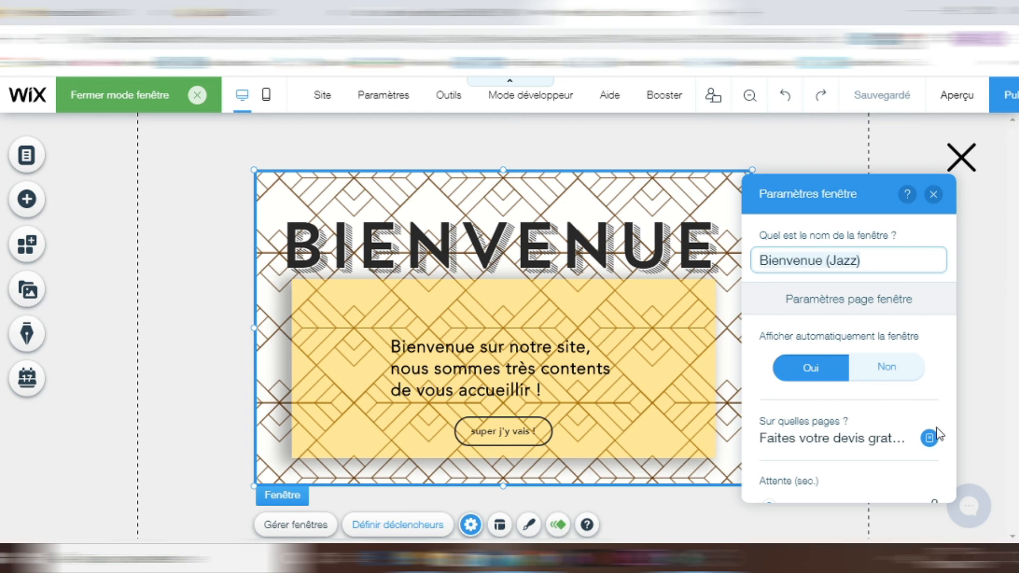
scroll(953, 329, down, 2)
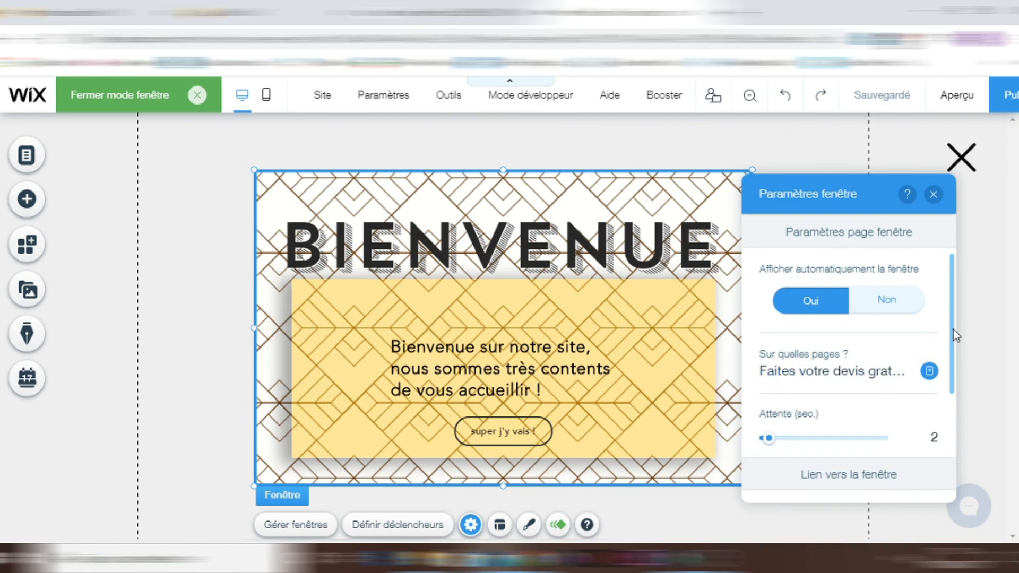
drag(953, 329, 953, 419)
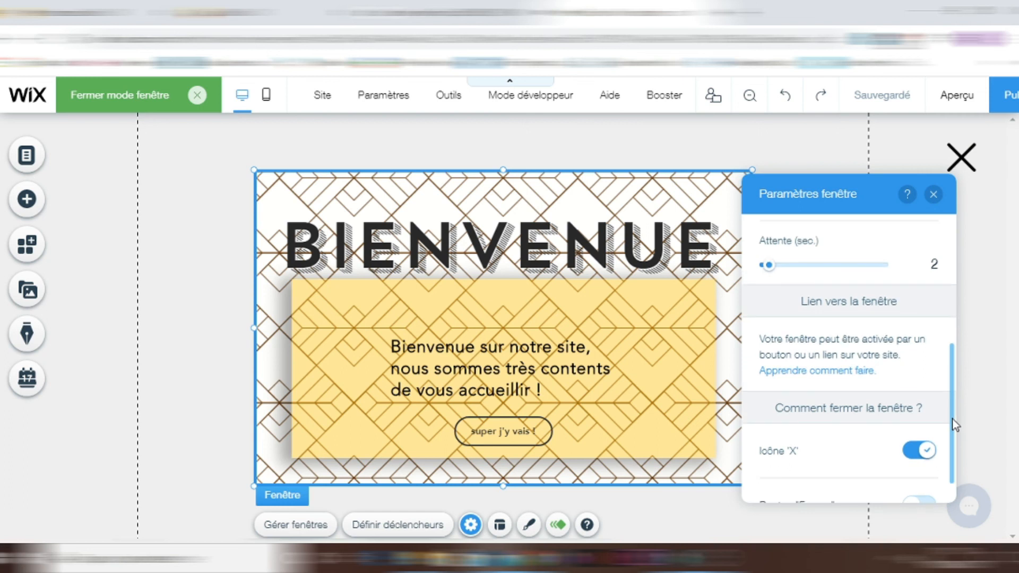
drag(952, 419, 952, 415)
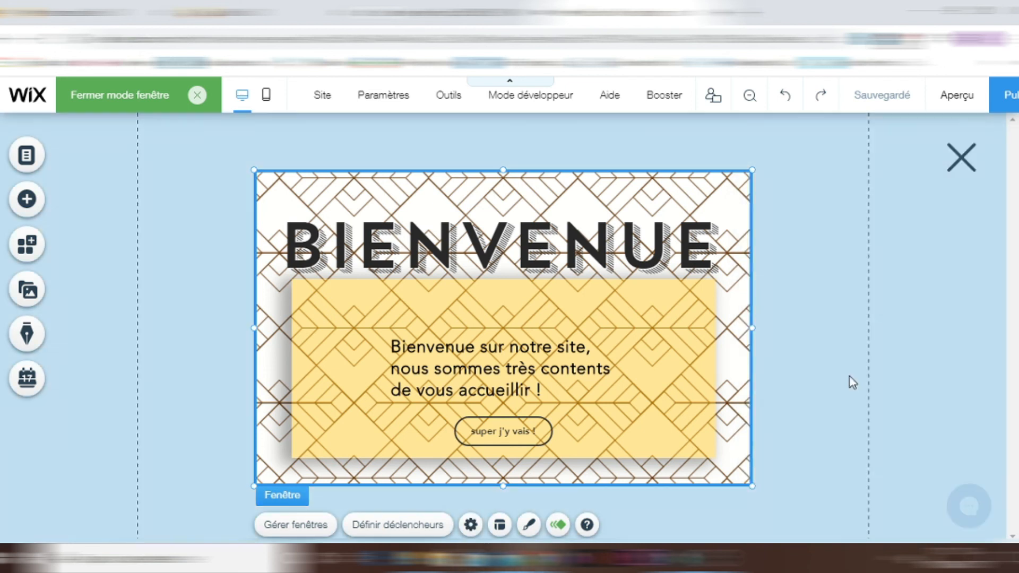
- Select the overlay surrounding the popup
click(850, 376)
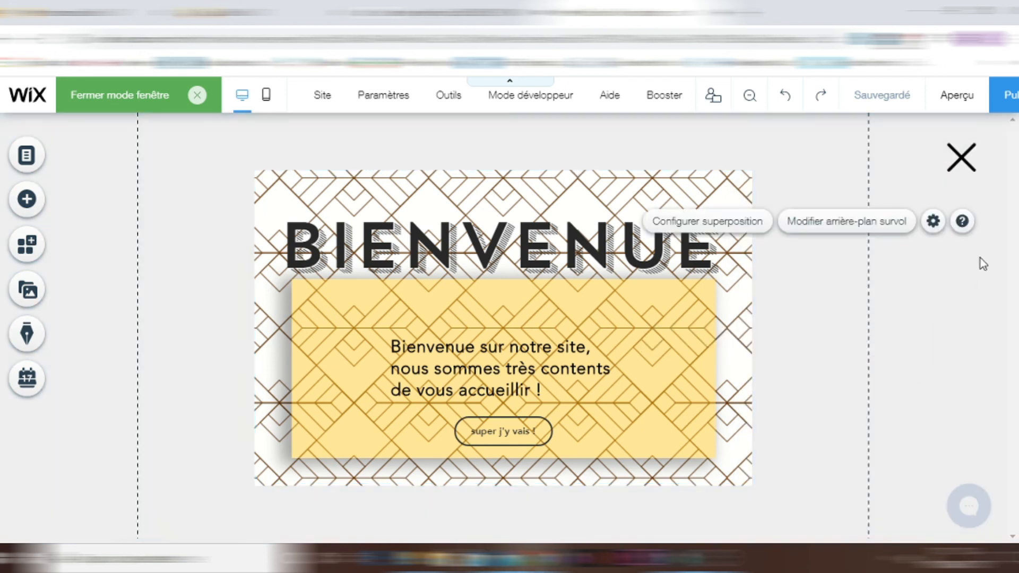